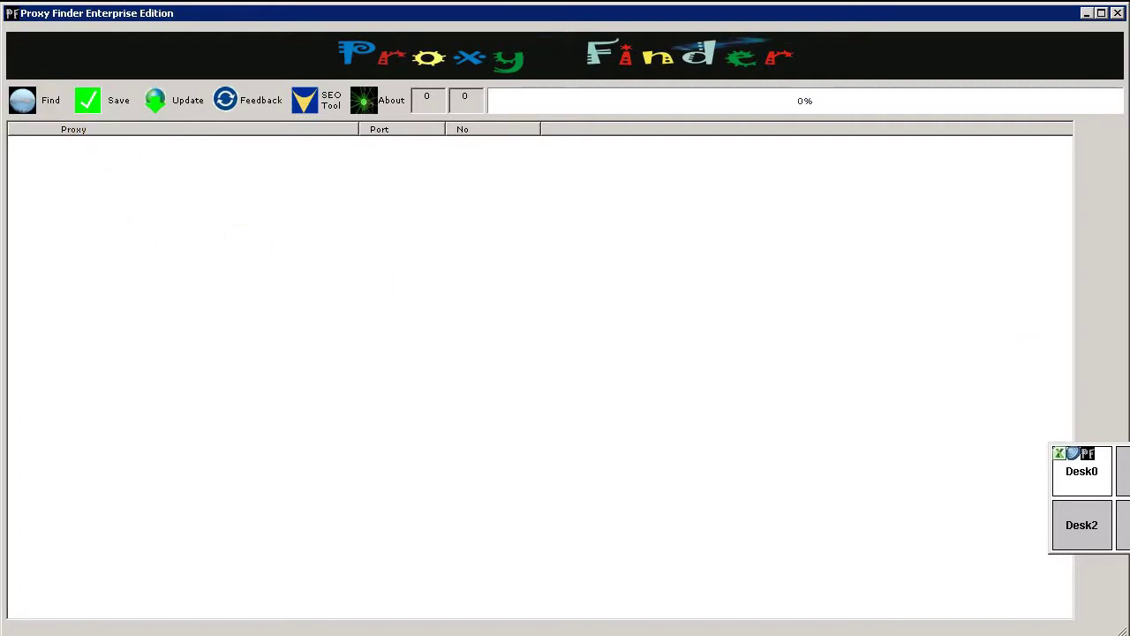
Step: Start the Proxy Finder search, which lists 2308 of 4637 proxies with their ports
left_click(34, 105)
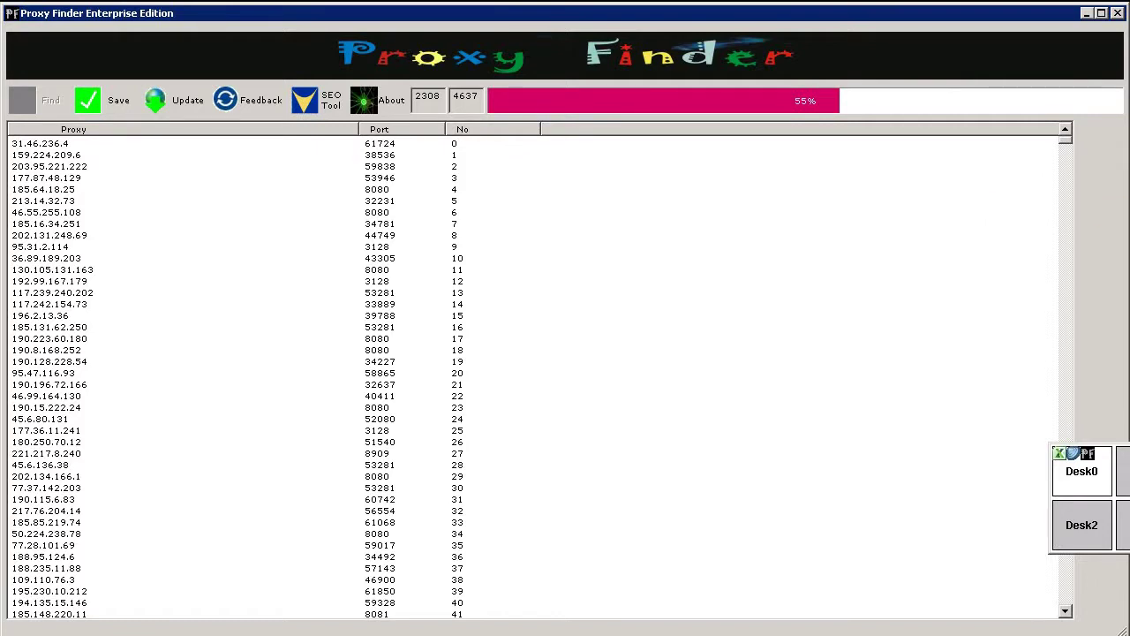
Step: Switch to the Desk0 desktop to show the 'Finding and Testing Proxies' Notepad article
left_click(1082, 470)
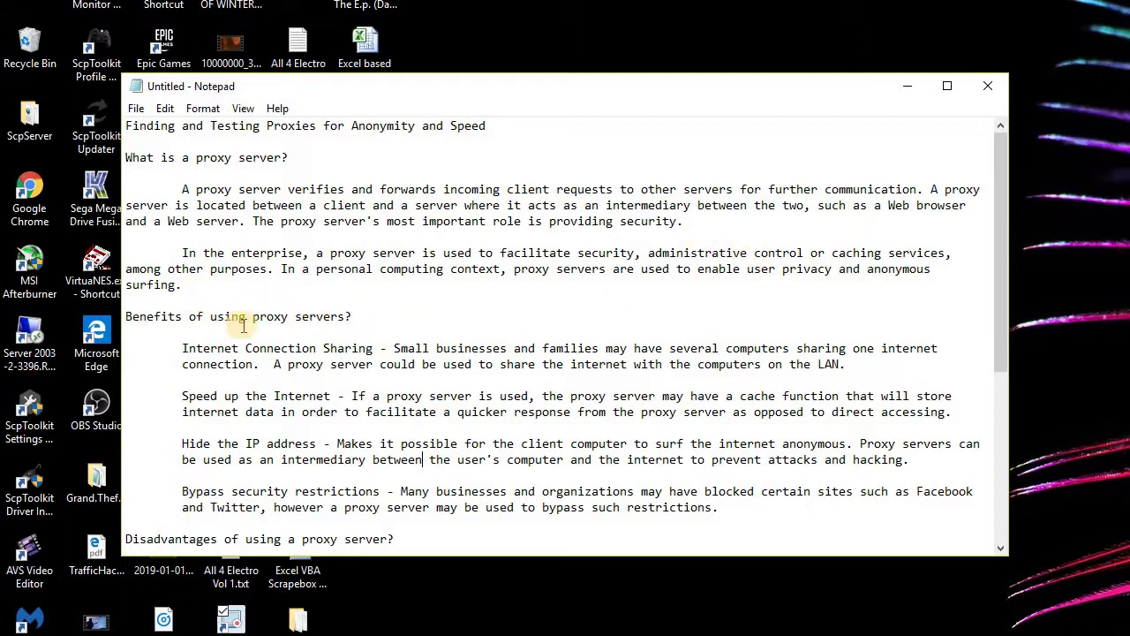
Step: Scroll through the proxy article, then return to the finished 100% Proxy Finder search
scroll(307, 334, "down", 6)
scroll(318, 342, "up", 6)
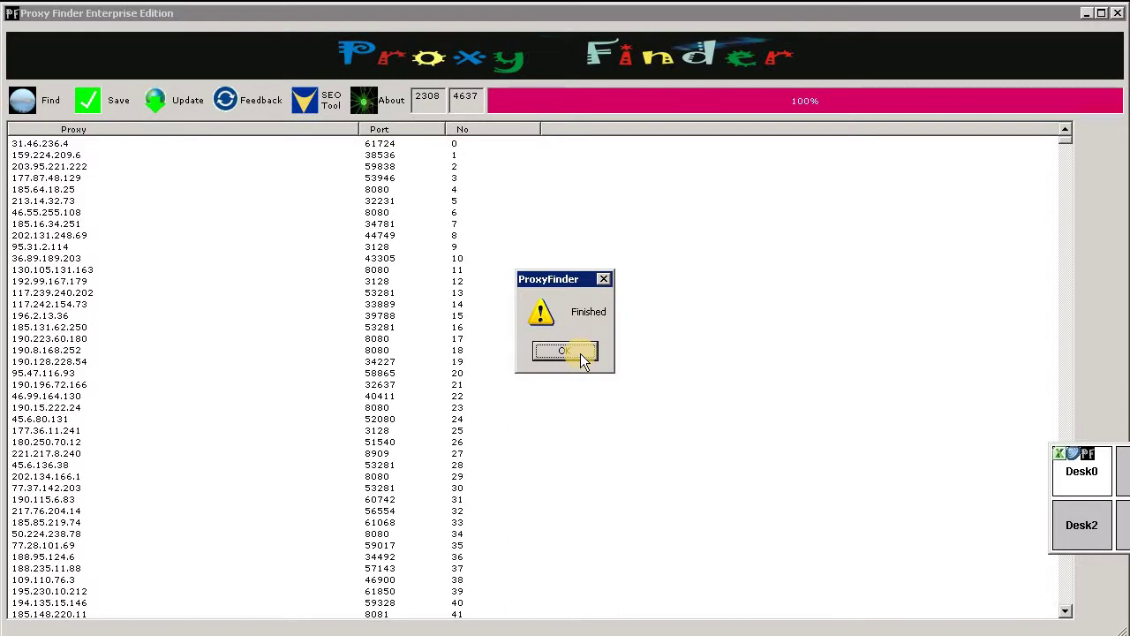
Step: Dismiss the Finished notice and save the found proxies over proxies.txt on the Desktop
left_click(580, 354)
left_click(114, 101)
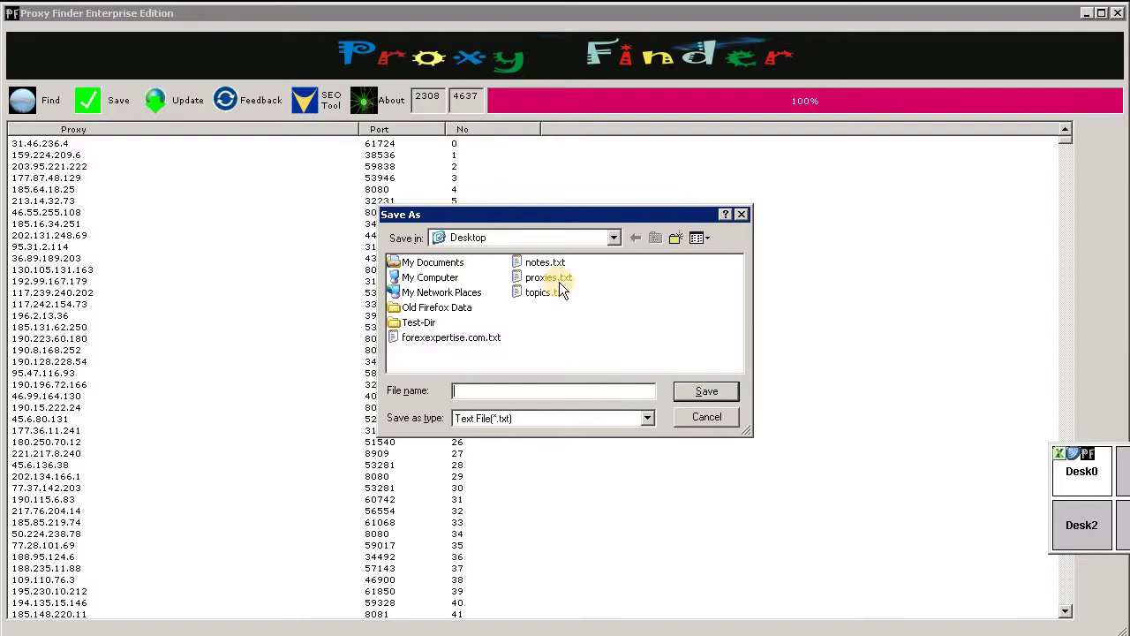
left_click(560, 282)
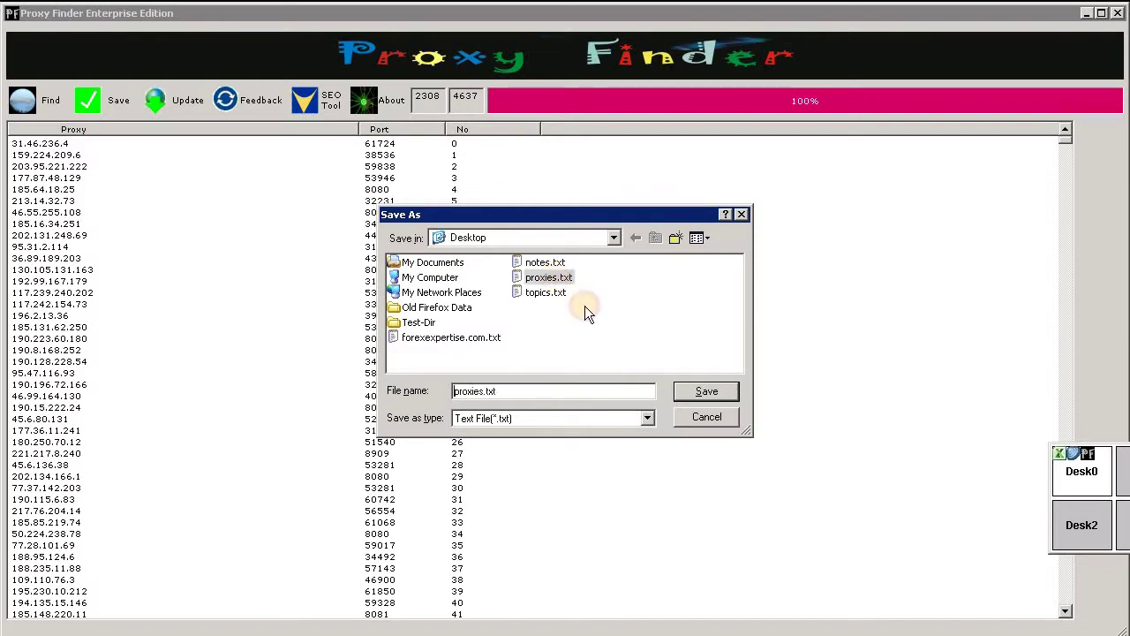
left_click(705, 391)
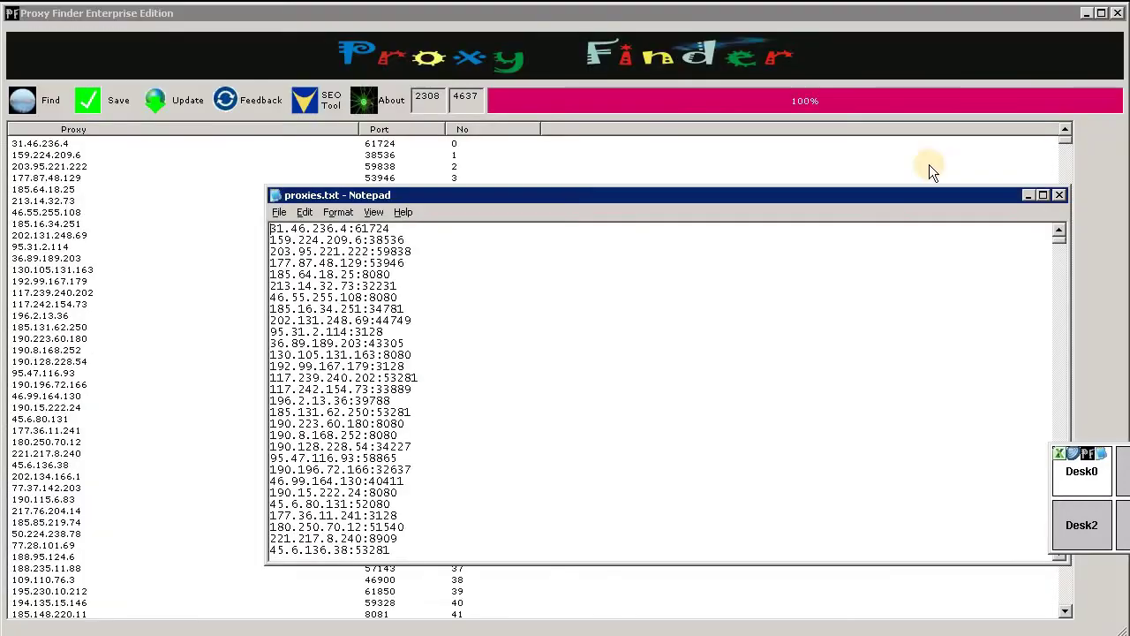
Step: Copy every proxy line from proxies.txt and switch to ScrapeBox on the local desktop
left_click_drag(751, 193, 494, 45)
double_click(407, 184)
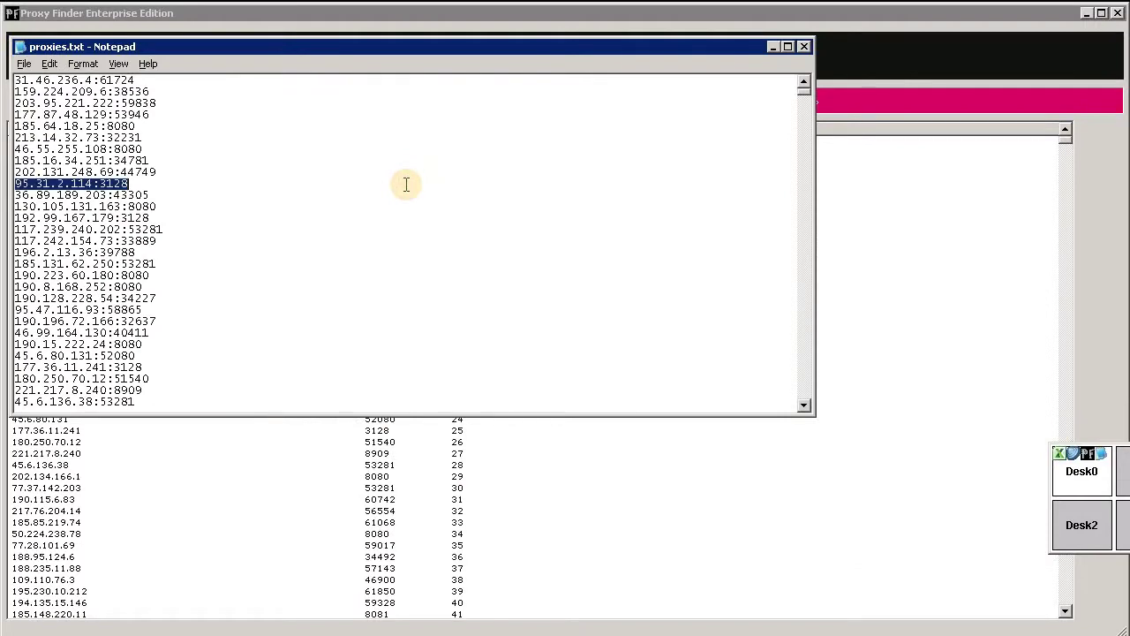
key("ctrl+a")
key("ctrl+c")
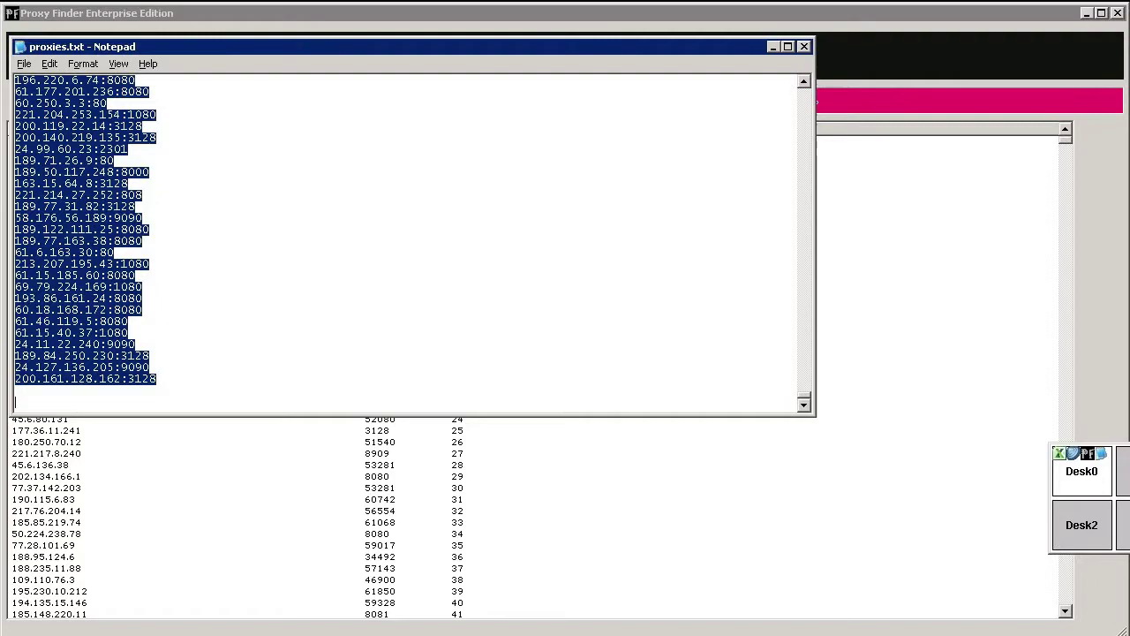
key("ctrl+alt+Left")
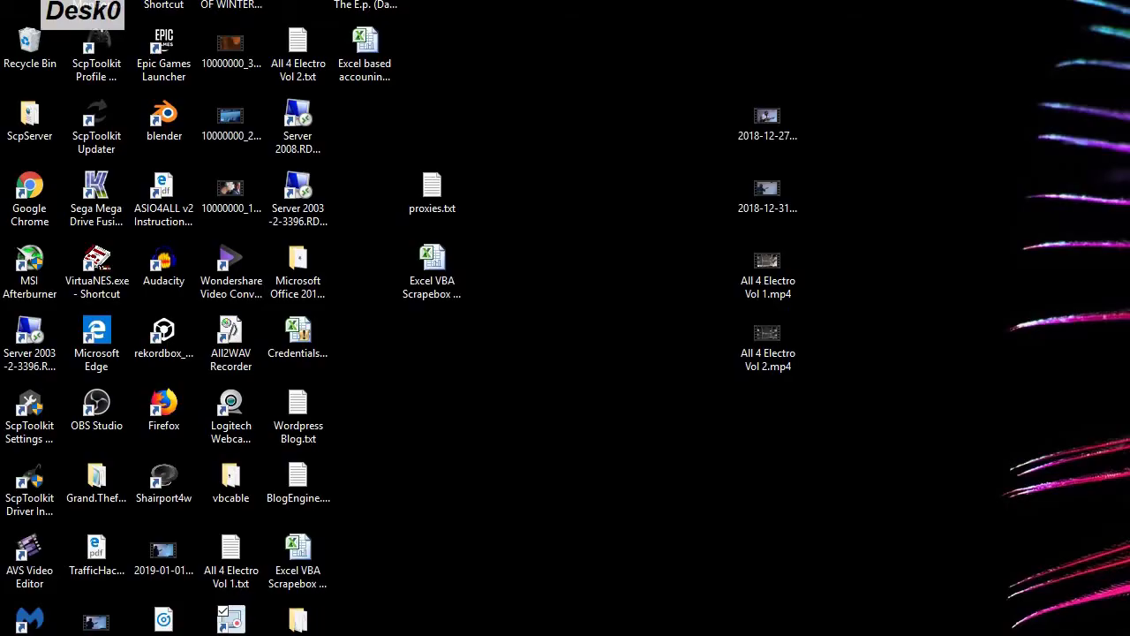
key("alt+Tab")
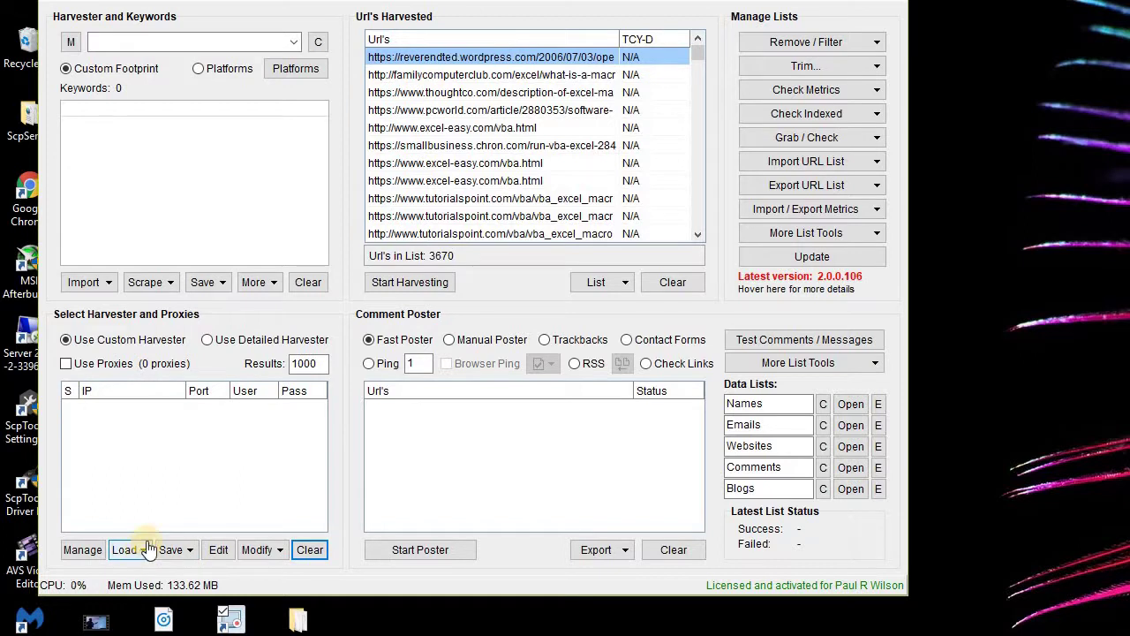
Step: Lower the ScrapeBox window to reveal its menus, then bring an empty Notepad document forward
left_click(481, 7)
left_click_drag(482, 7, 477, 15)
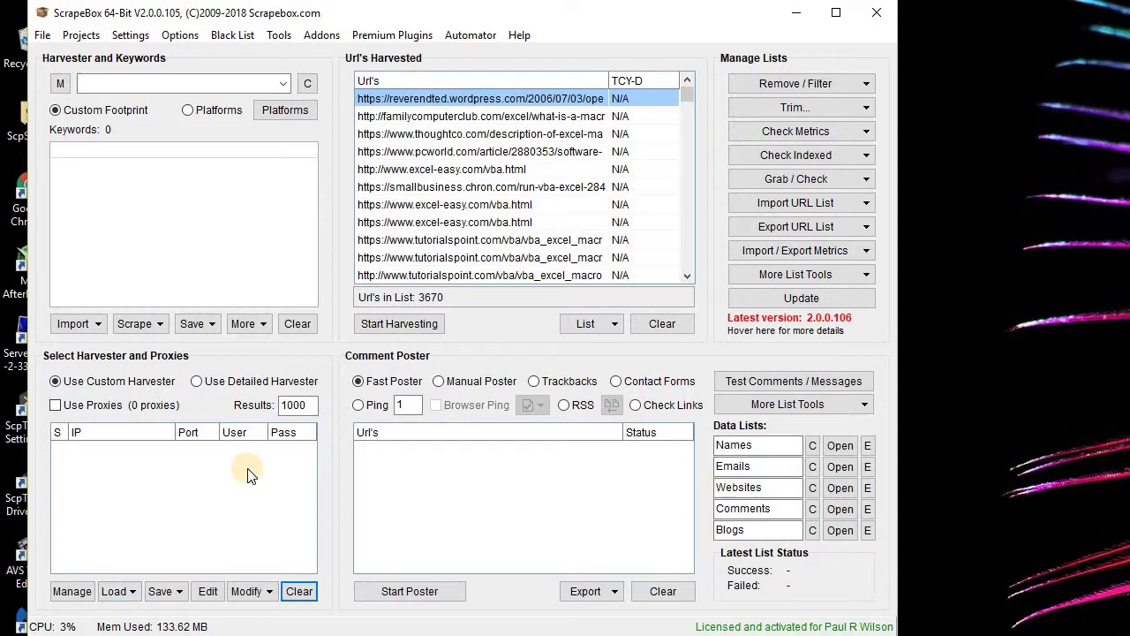
left_click(134, 591)
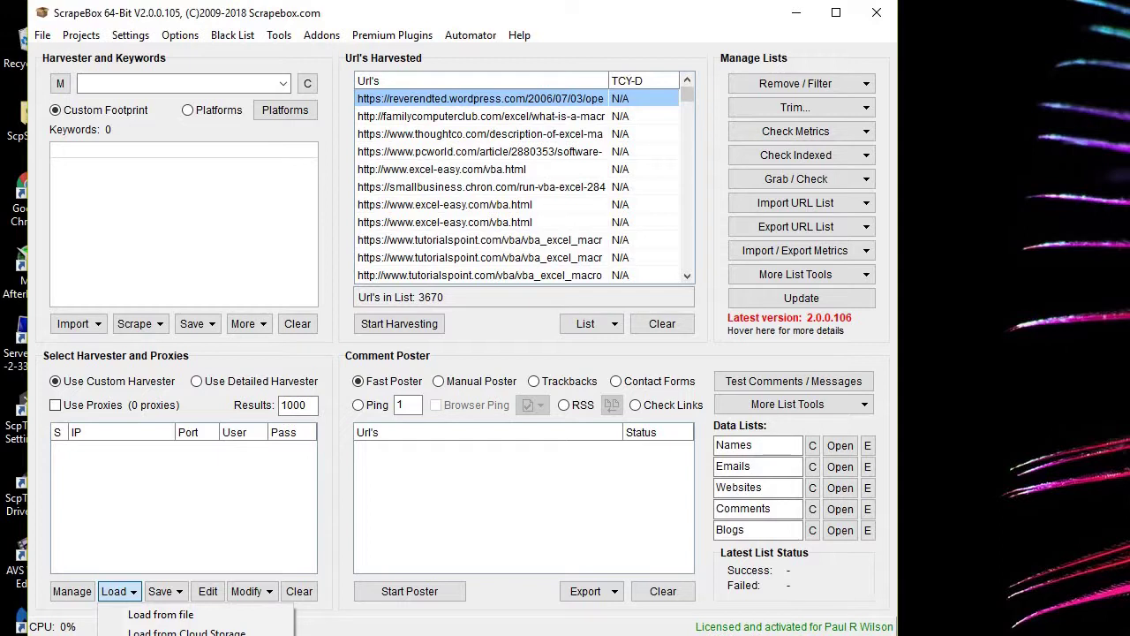
key("alt+Tab")
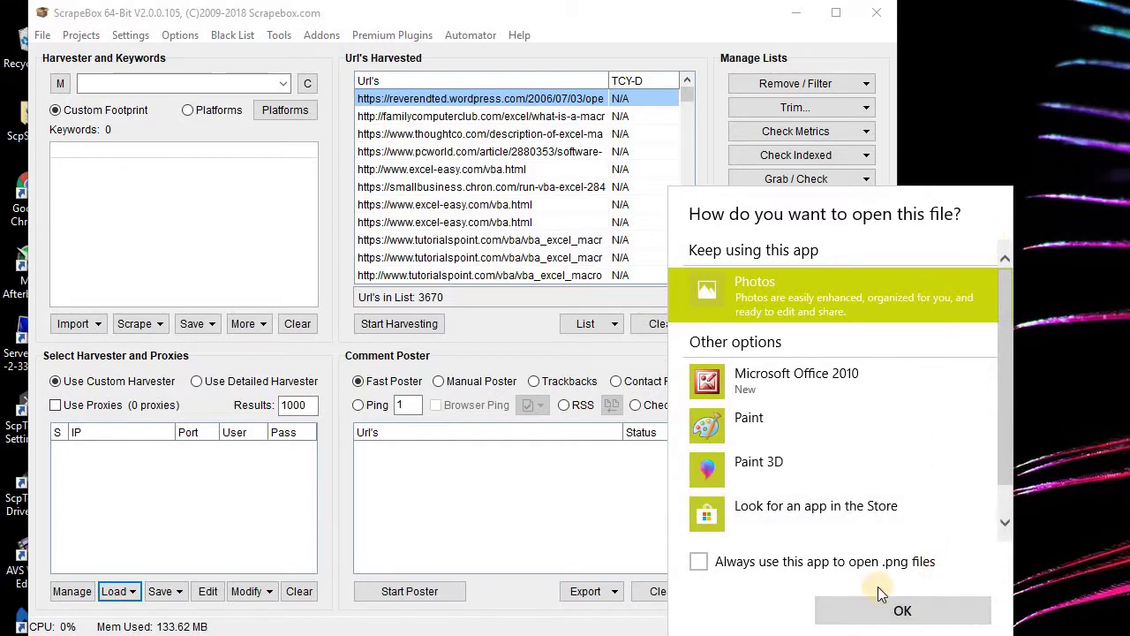
left_click(910, 609)
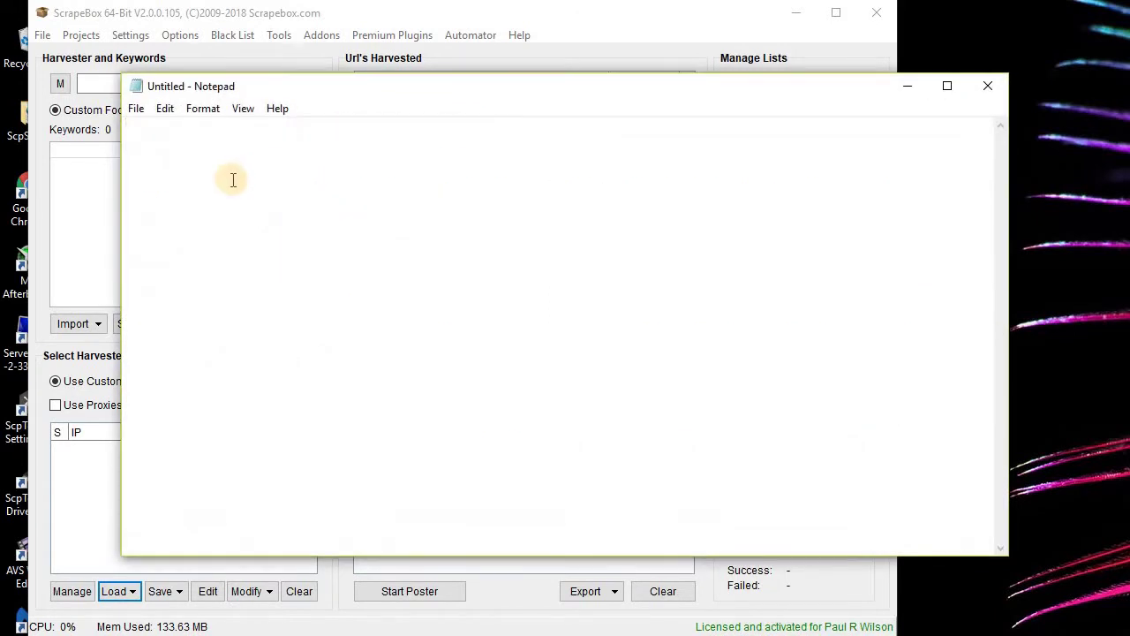
Step: Paste the proxy list into Notepad and save it over Desktop proxies.txt, confirming replacement
key("ctrl+v")
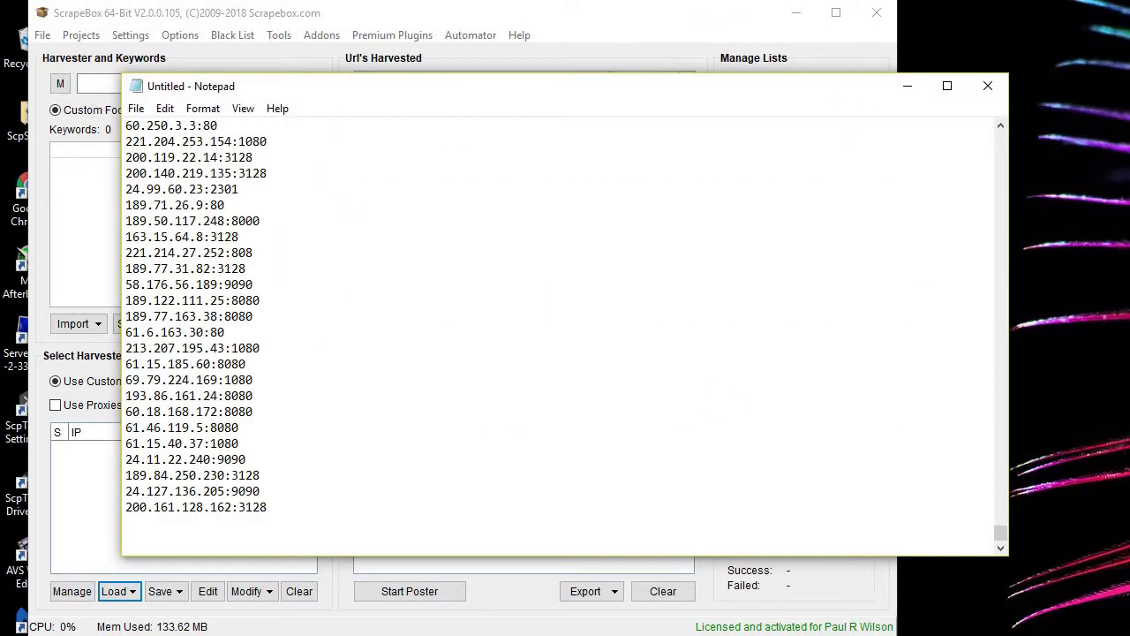
left_click(135, 108)
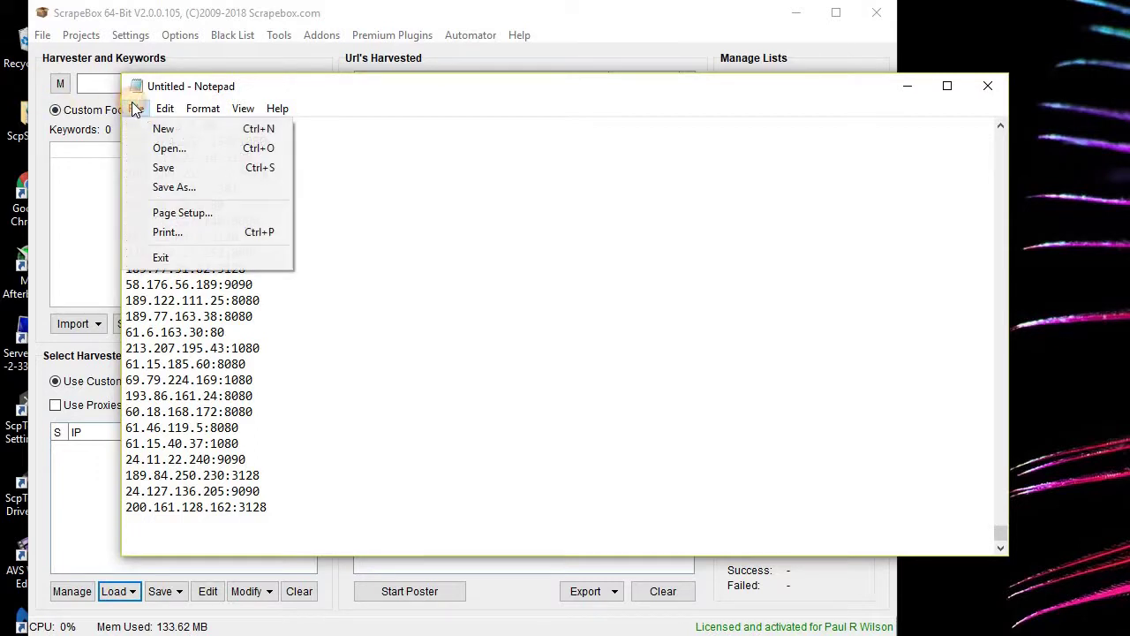
left_click(200, 183)
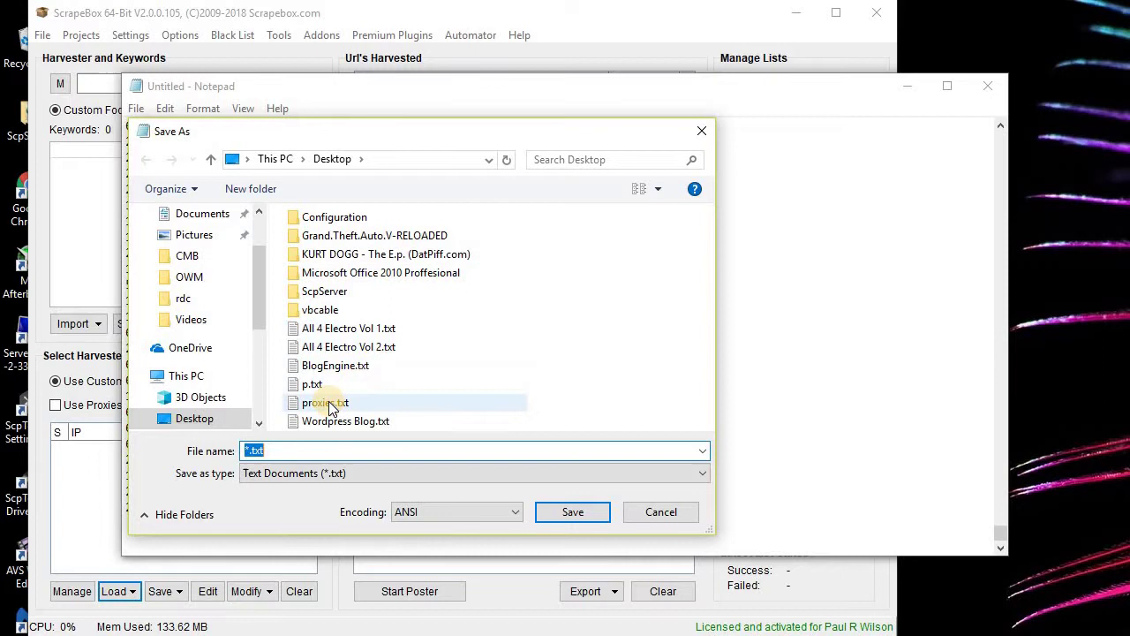
left_click(329, 405)
left_click(560, 515)
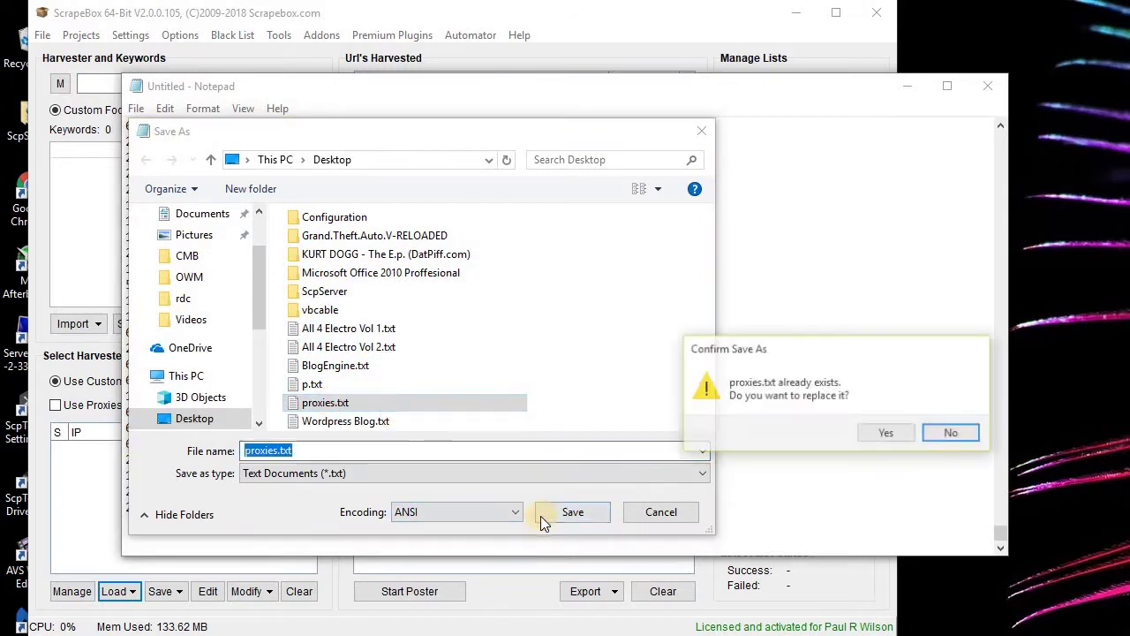
left_click(884, 432)
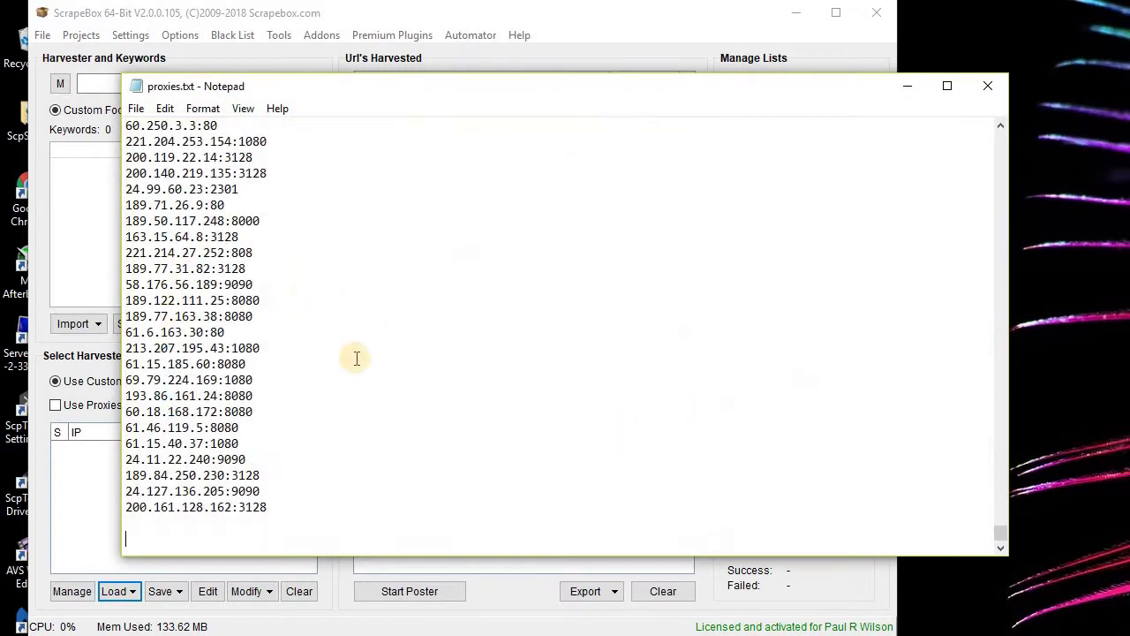
Step: Close proxies.txt, cancel the notes save prompt, and minimize Notepad
left_click(989, 84)
left_click(987, 84)
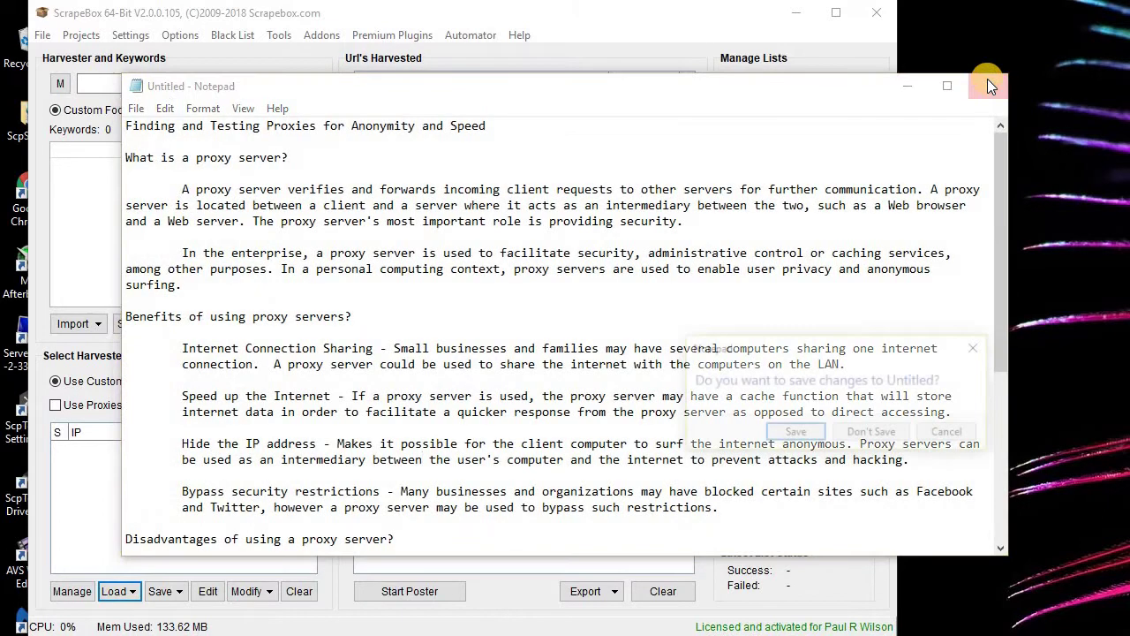
left_click(952, 438)
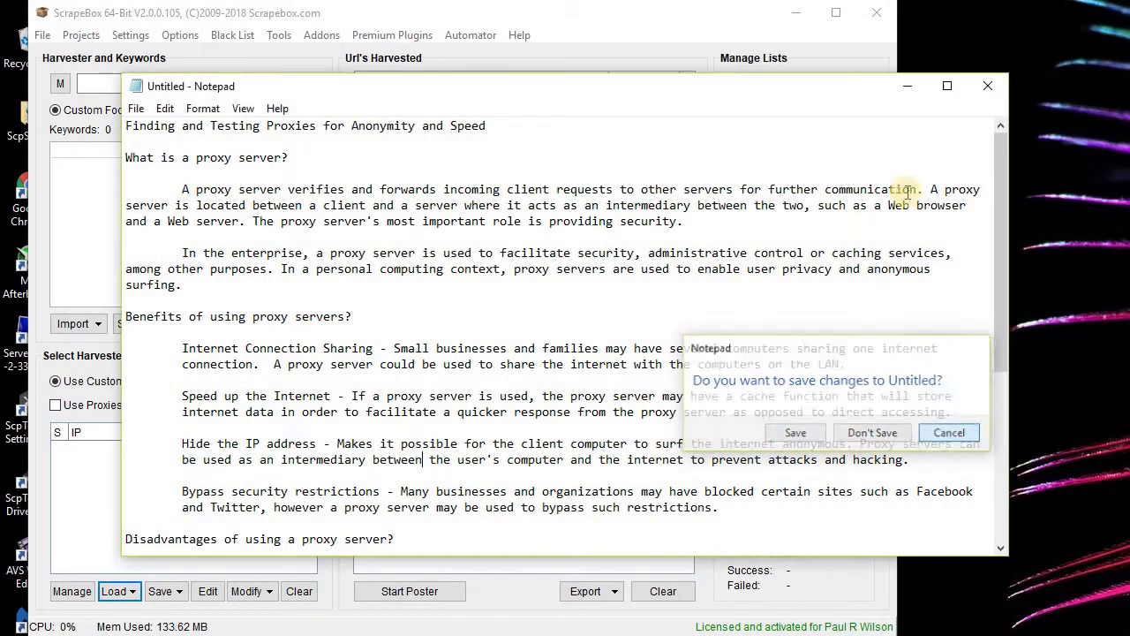
left_click(905, 89)
Step: Load proxies.txt from the Desktop into ScrapeBox, listing 2308 proxies
left_click(123, 590)
left_click(155, 609)
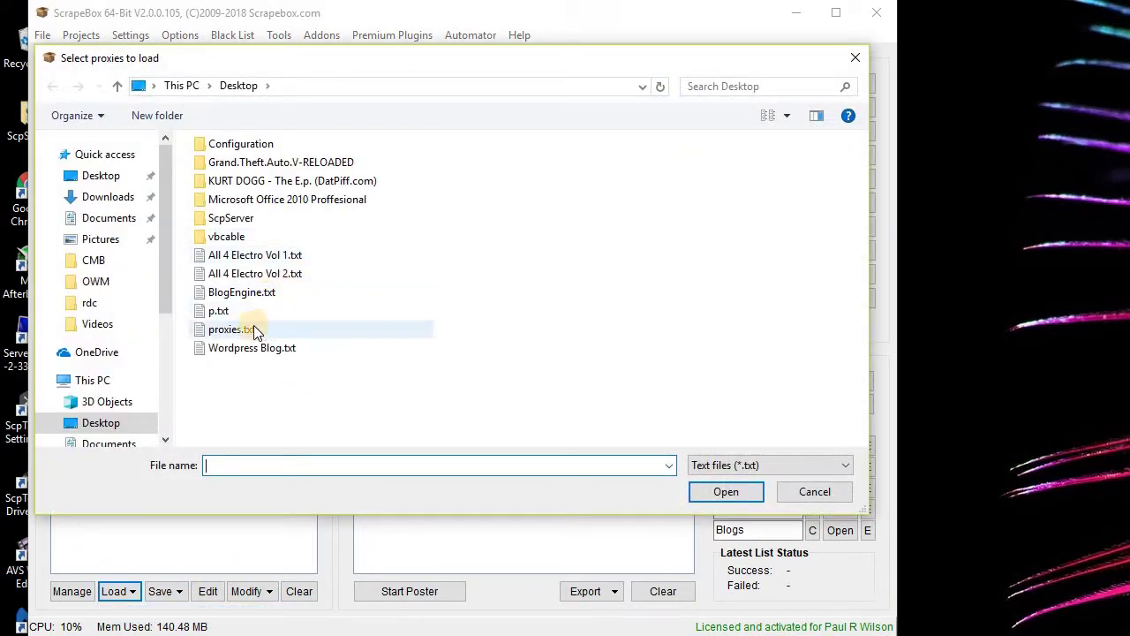
left_click(254, 328)
left_click(721, 493)
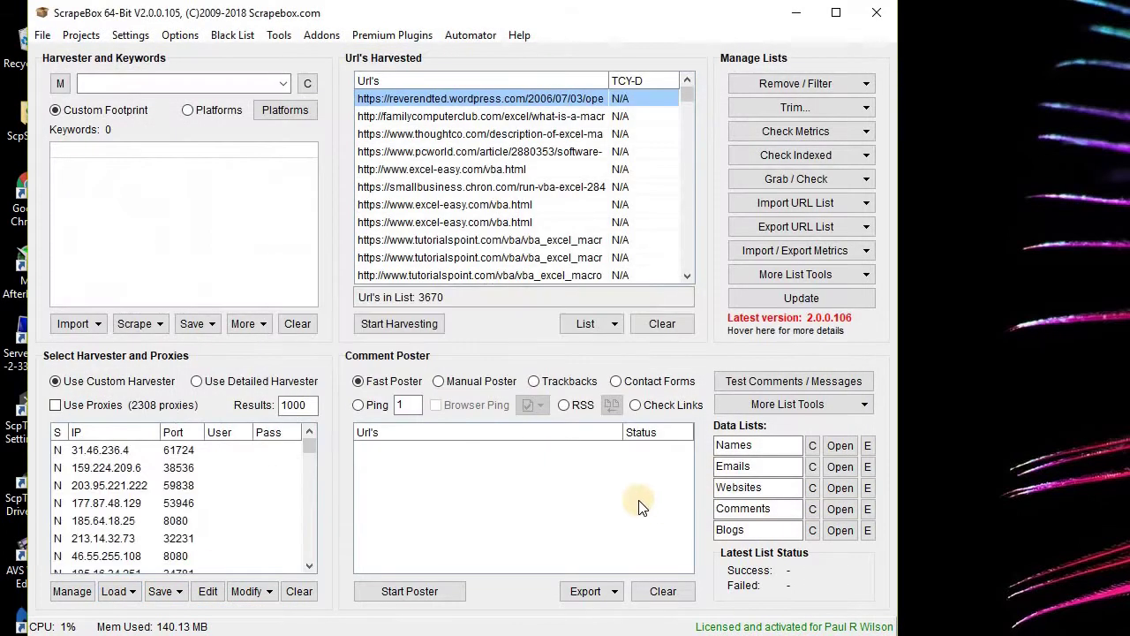
Step: Open the Proxy Manager and apply a filter, trimming 2308 proxies to 2306
left_click(74, 597)
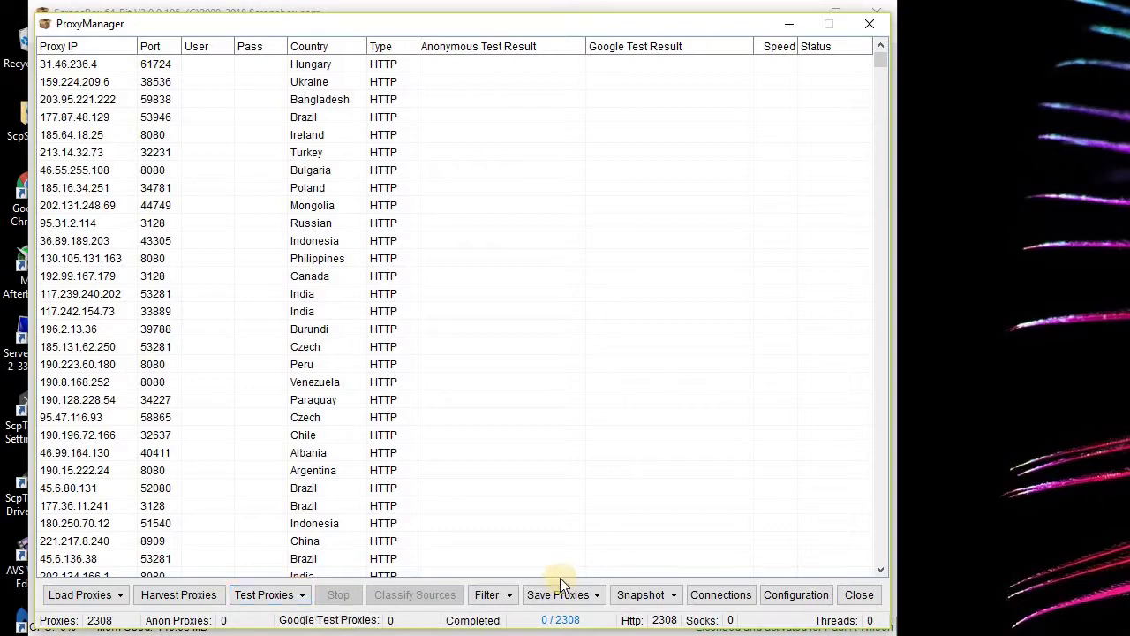
left_click(511, 598)
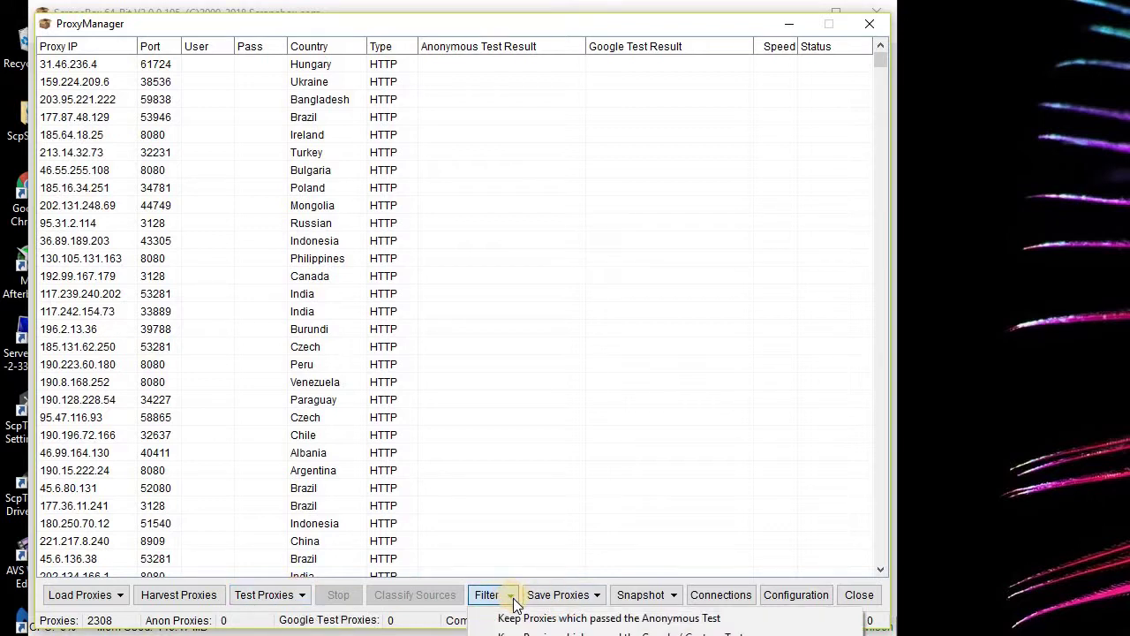
key("Return")
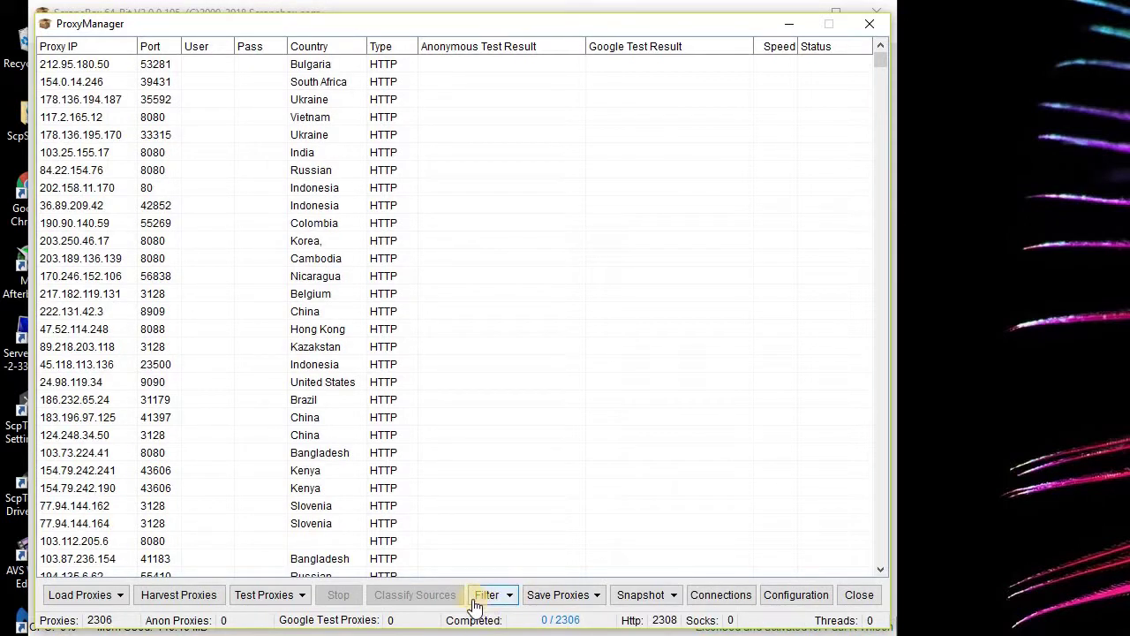
Step: Test all 2306 proxies, yielding 1112 anonymous and 61 Google-passing proxies
left_click(300, 596)
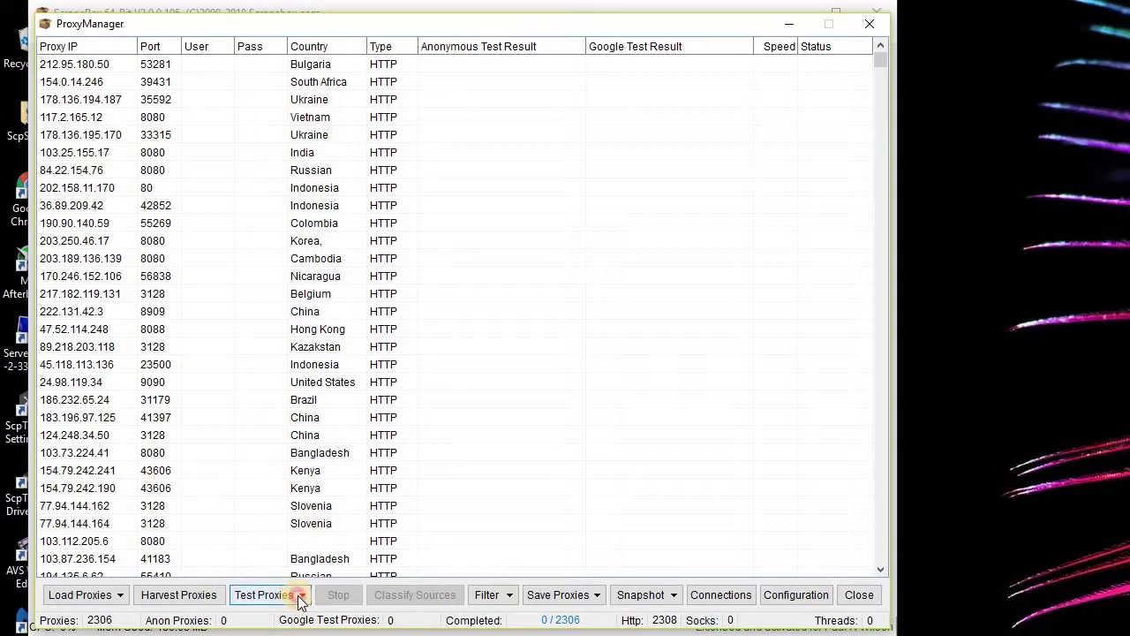
left_click(805, 14)
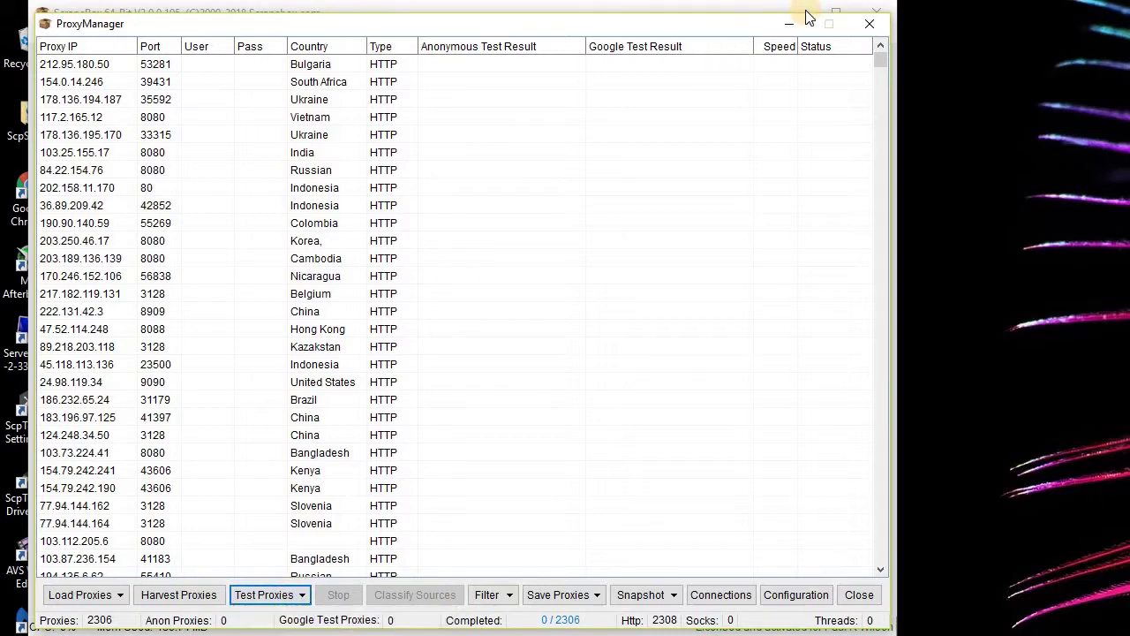
left_click_drag(662, 99, 666, 56)
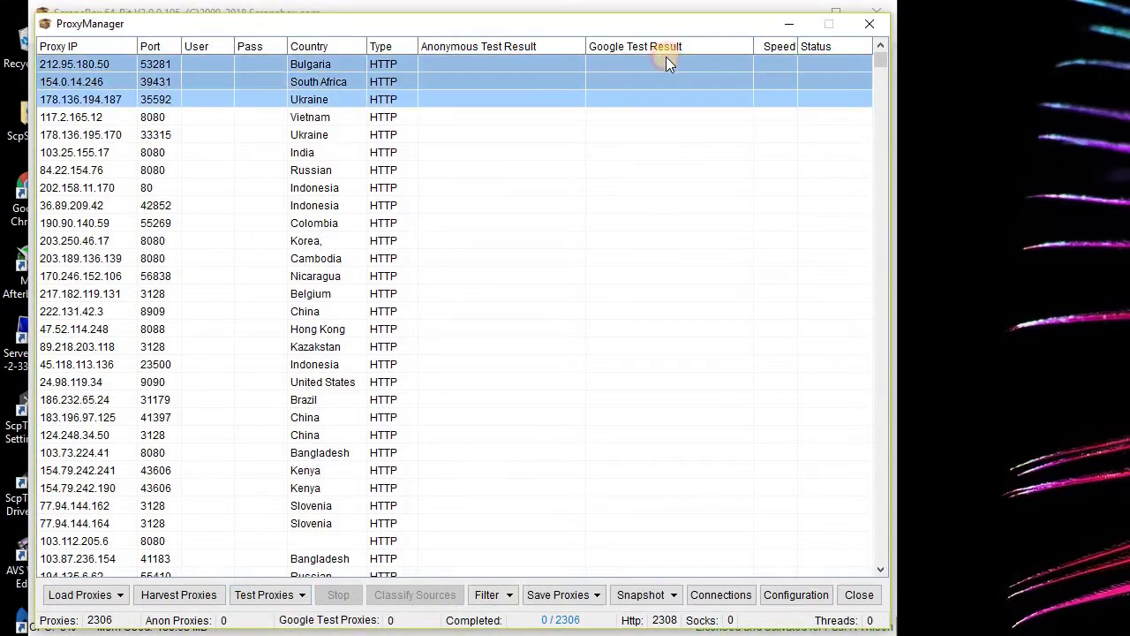
left_click_drag(680, 18, 708, 0)
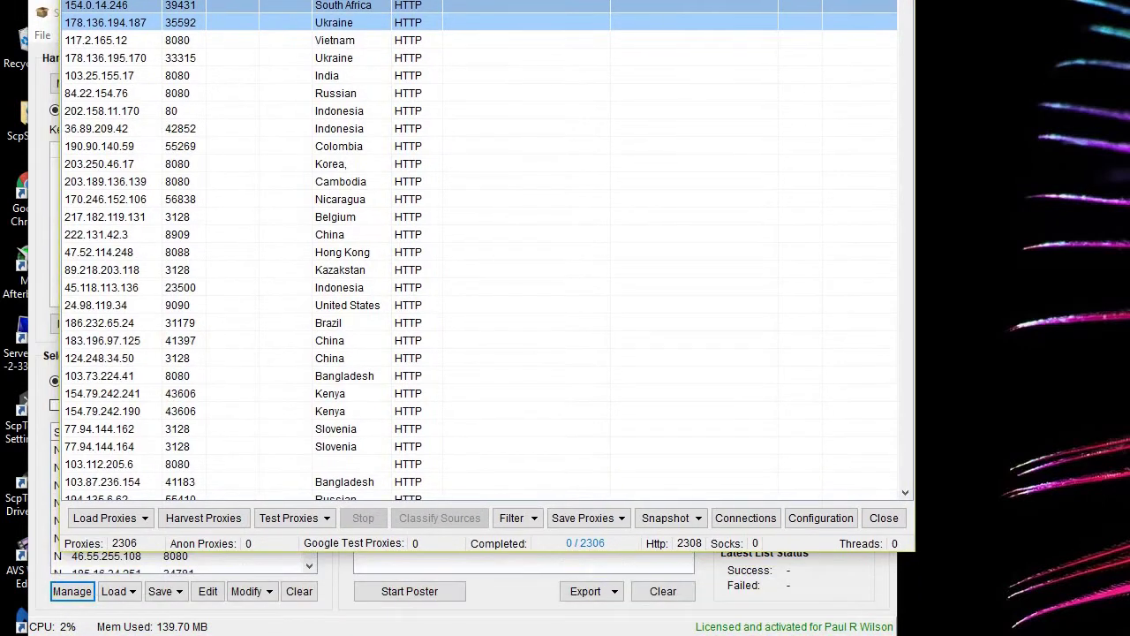
left_click(329, 533)
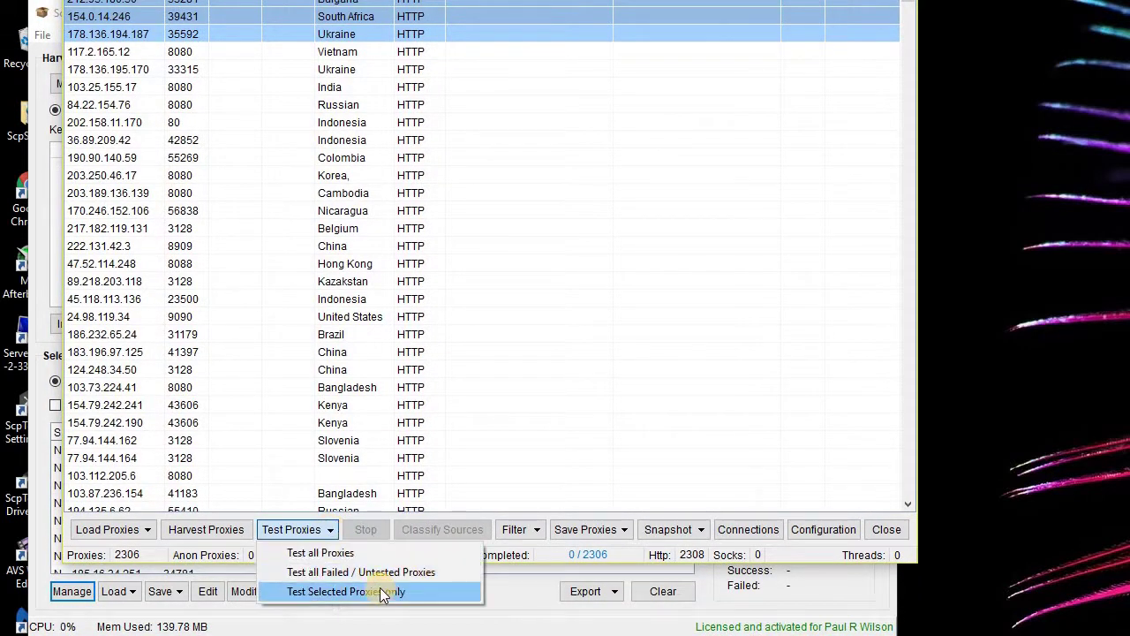
left_click(352, 551)
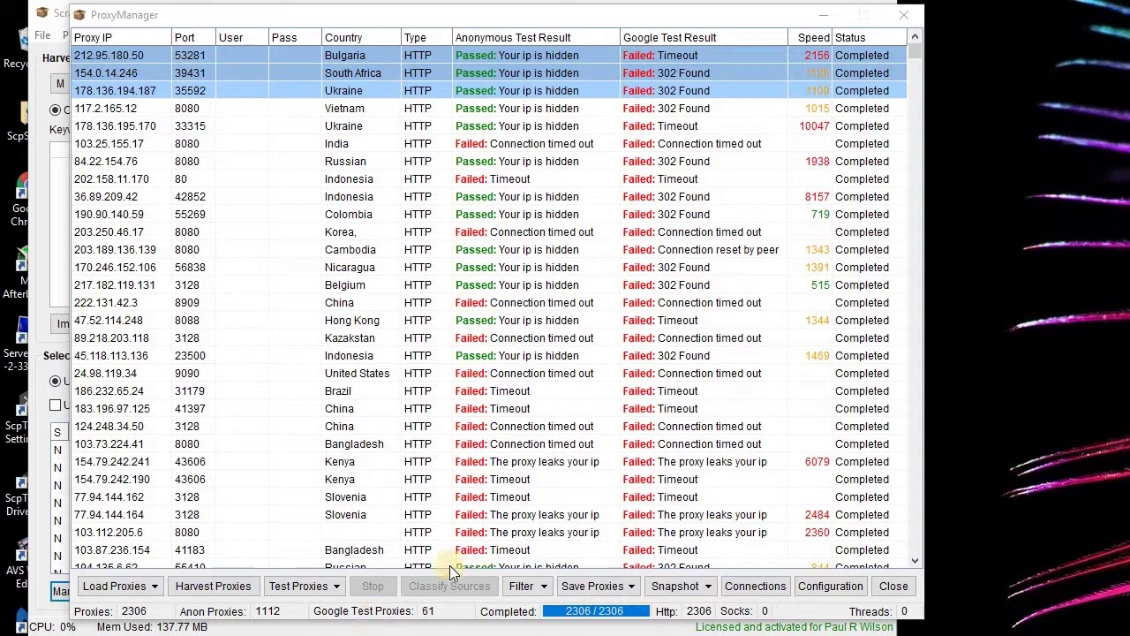
Step: Filter the ScrapeBox list to the 61 Google-passing proxies and sort them fastest first
left_click(541, 587)
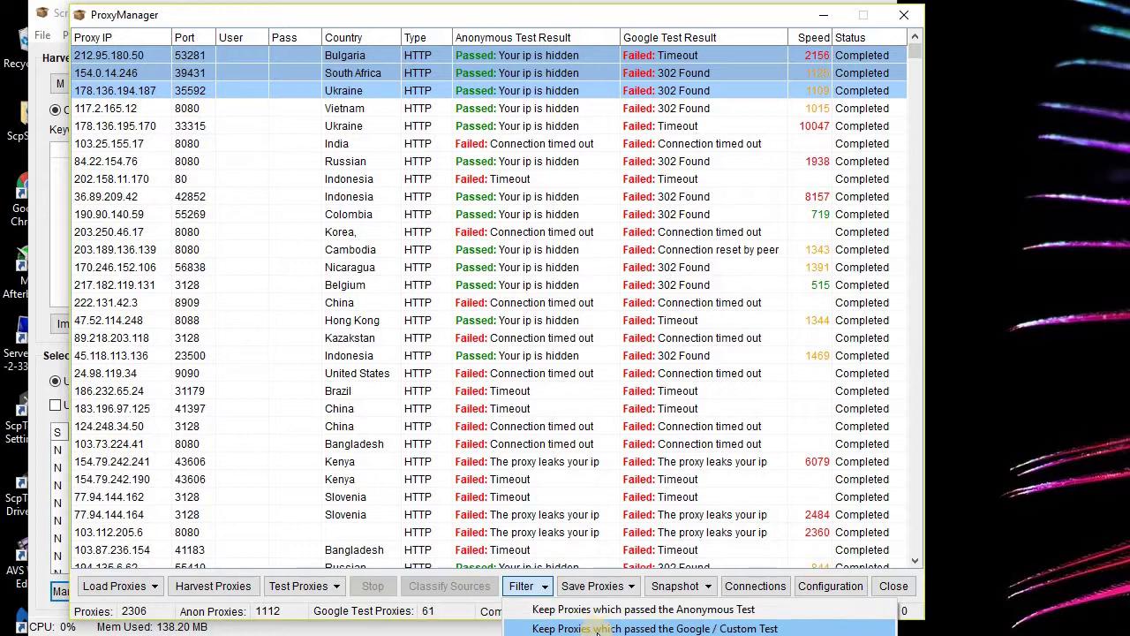
left_click(598, 629)
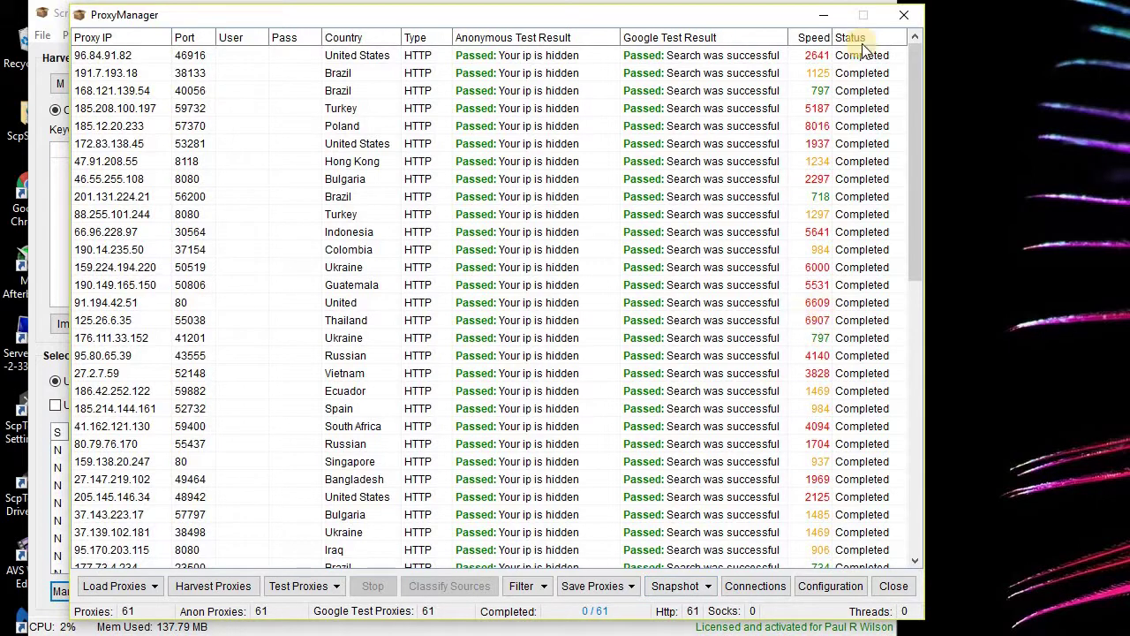
left_click(818, 40)
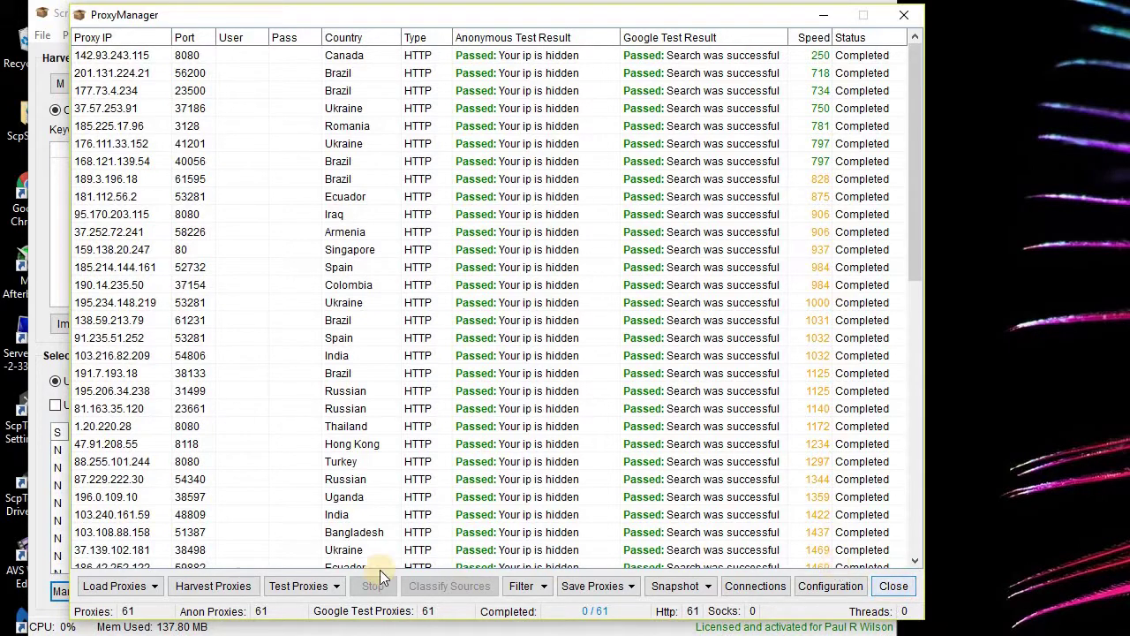
Step: Minimize ScrapeBox, move to desktop Desk1, and minimize proxies.txt to reveal Proxy Finder's list
left_click(830, 14)
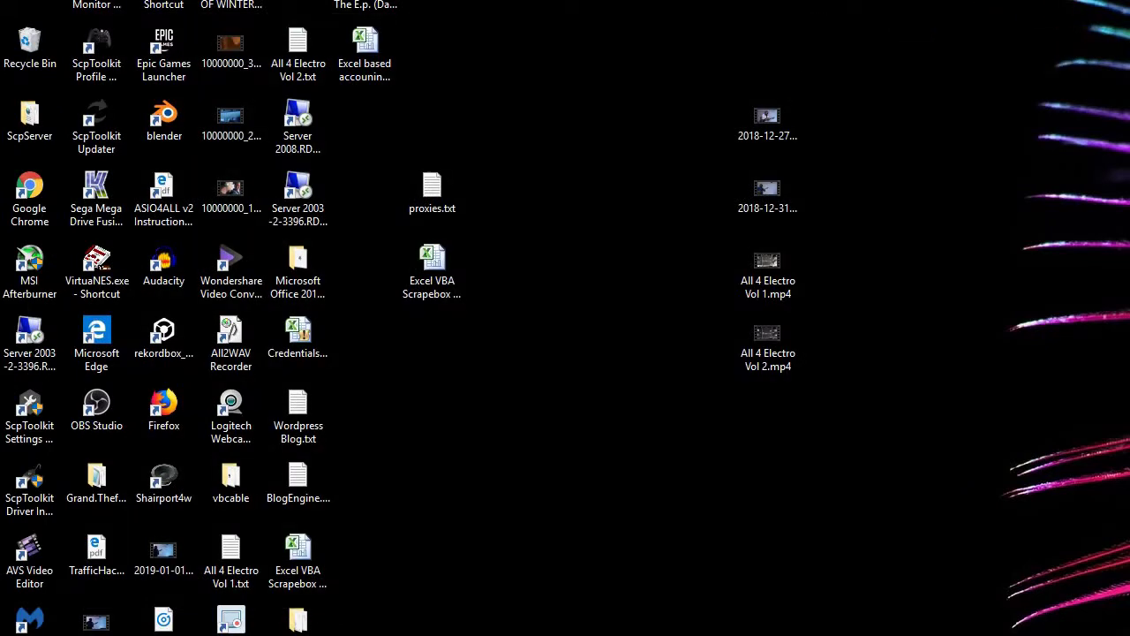
key("alt+F1")
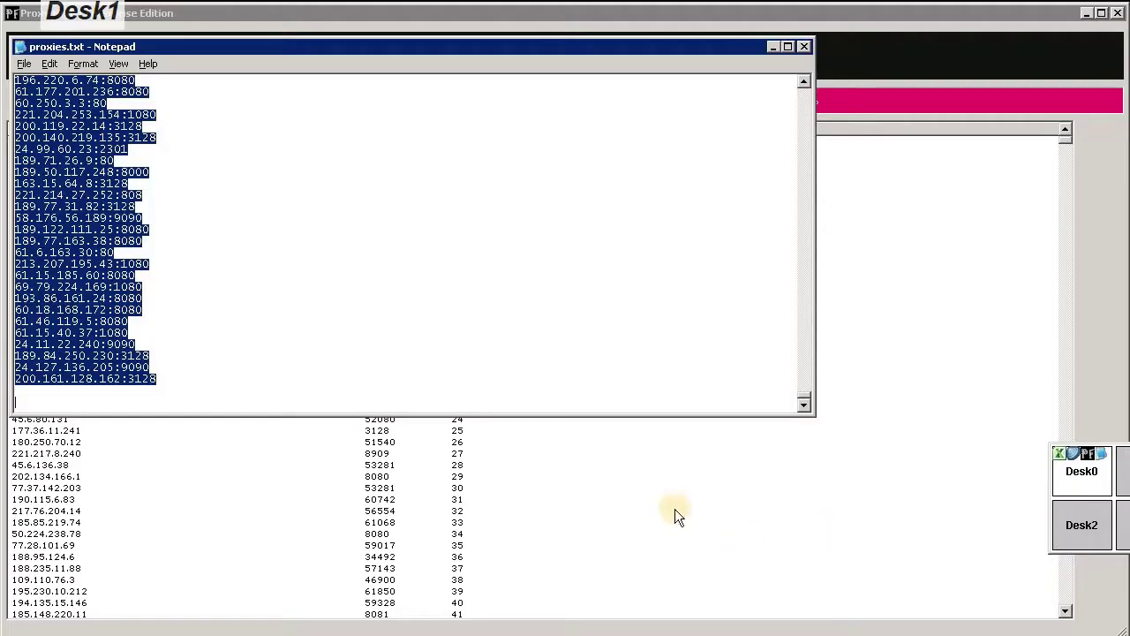
left_click(778, 49)
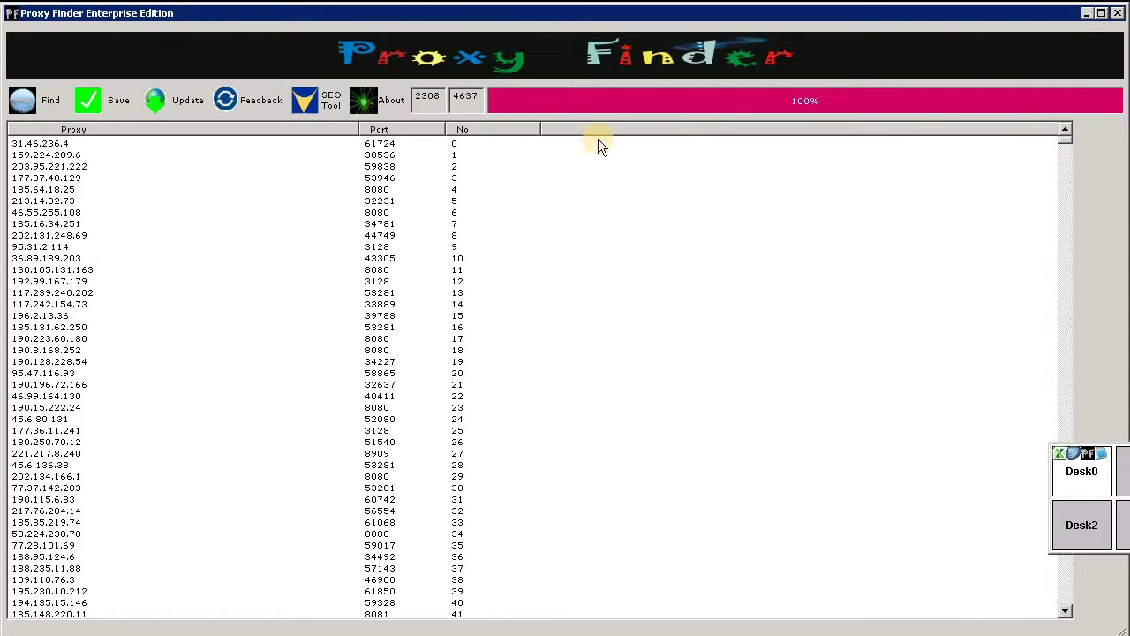